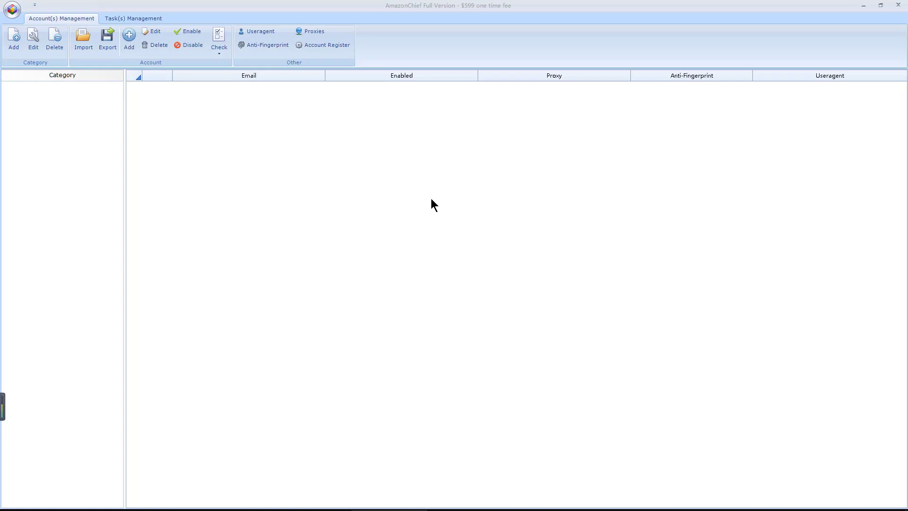
# Step: Create two account categories named category1 and category2
pyautogui.click(10, 43)
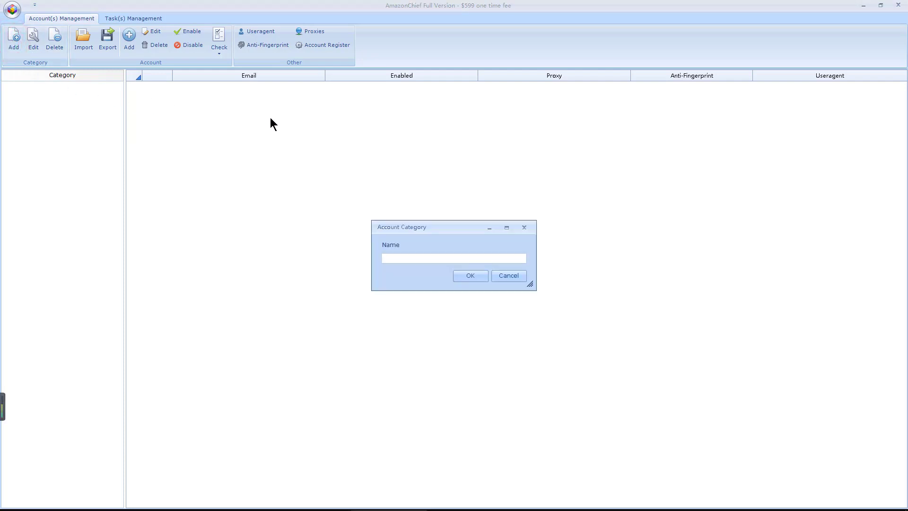
pyautogui.write('category1')
pyautogui.press('Return')
pyautogui.click(14, 43)
pyautogui.write('category2')
pyautogui.click(468, 282)
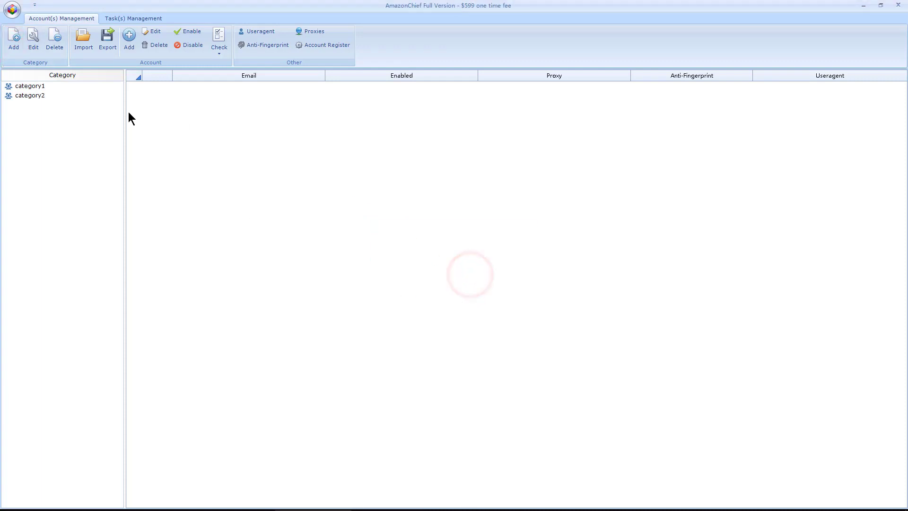
# Step: Add an account named 1 with email and password to category1
pyautogui.click(33, 87)
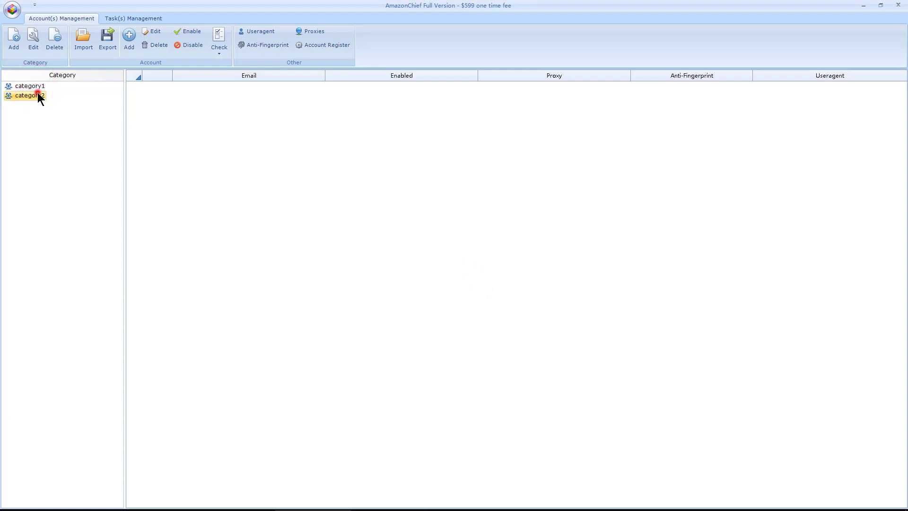
pyautogui.click(36, 88)
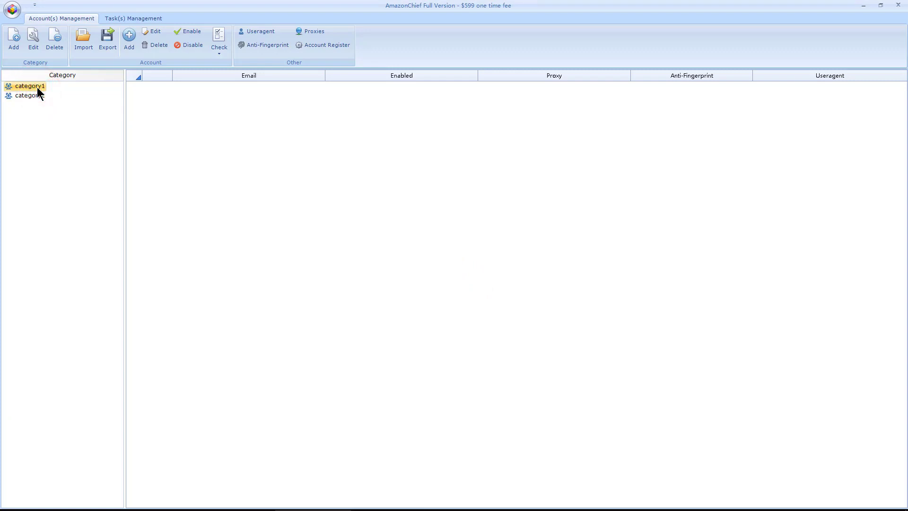
pyautogui.click(130, 41)
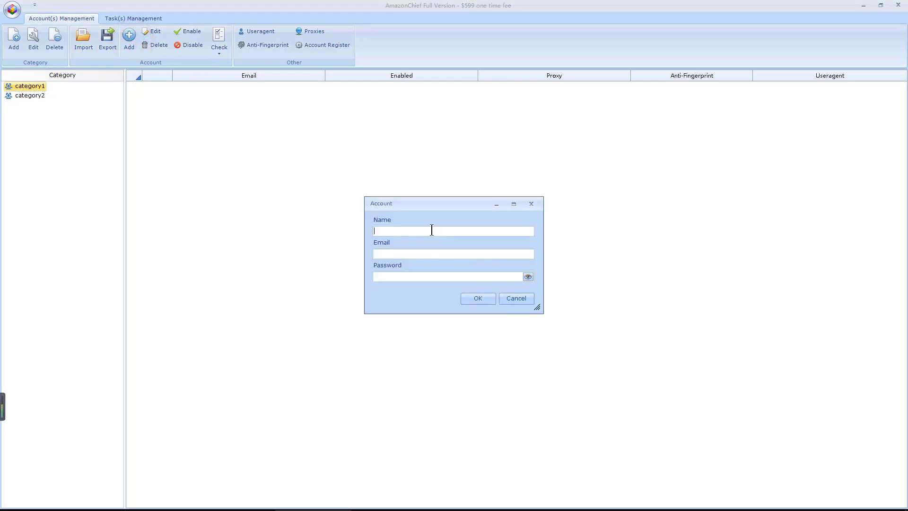
pyautogui.write('1')
pyautogui.press('Tab')
pyautogui.write('1')
pyautogui.write('1')
pyautogui.click(475, 299)
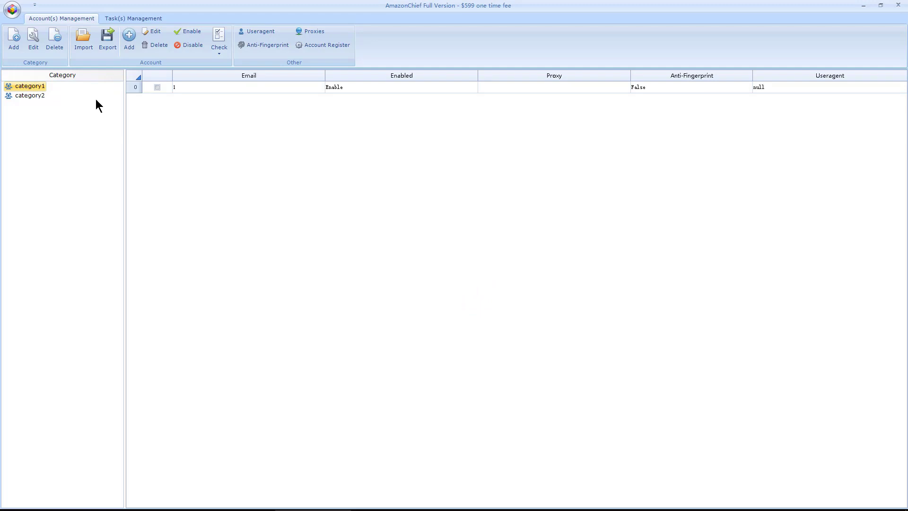
pyautogui.click(29, 96)
pyautogui.click(39, 98)
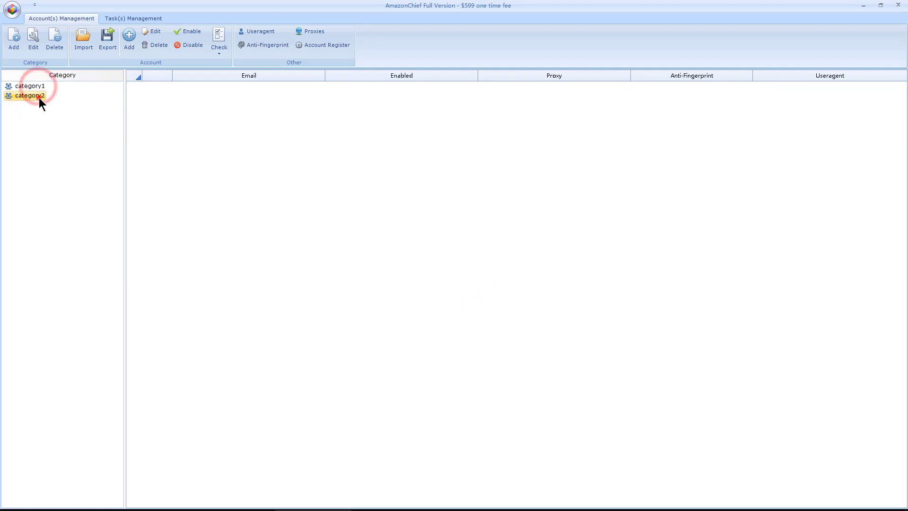
pyautogui.click(83, 39)
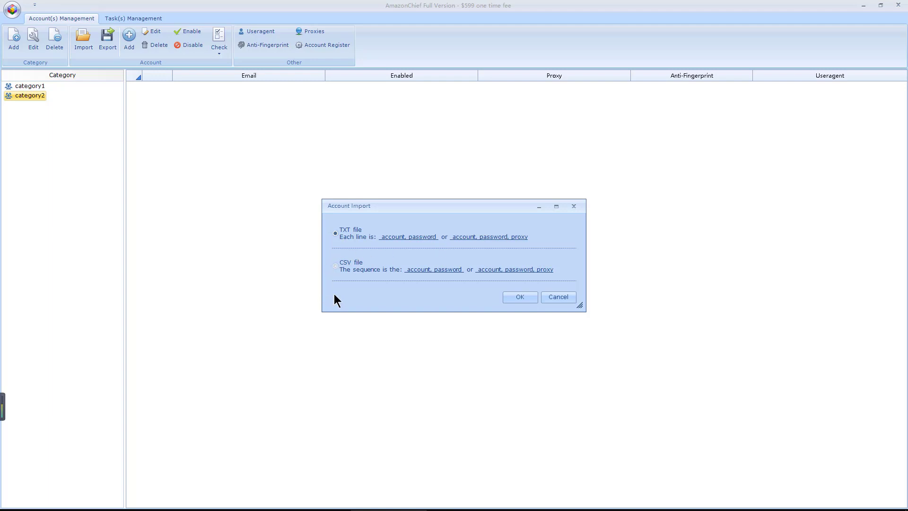
pyautogui.click(558, 299)
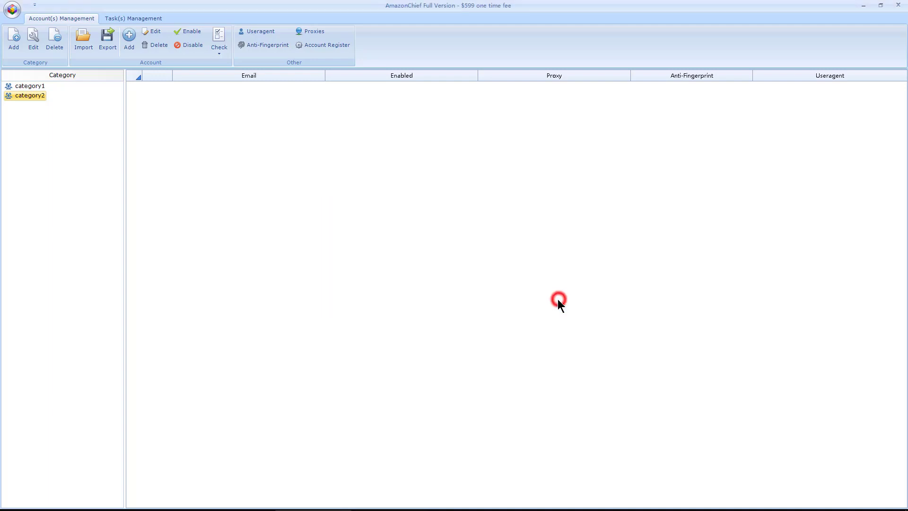
pyautogui.click(34, 85)
# Step: Cancel the Export options, then tick account 1 and disable it
pyautogui.click(105, 41)
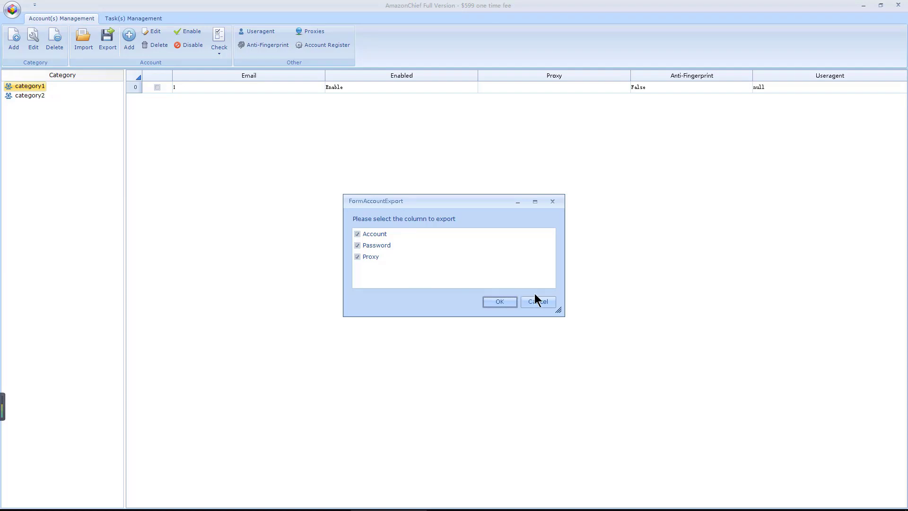
pyautogui.click(543, 304)
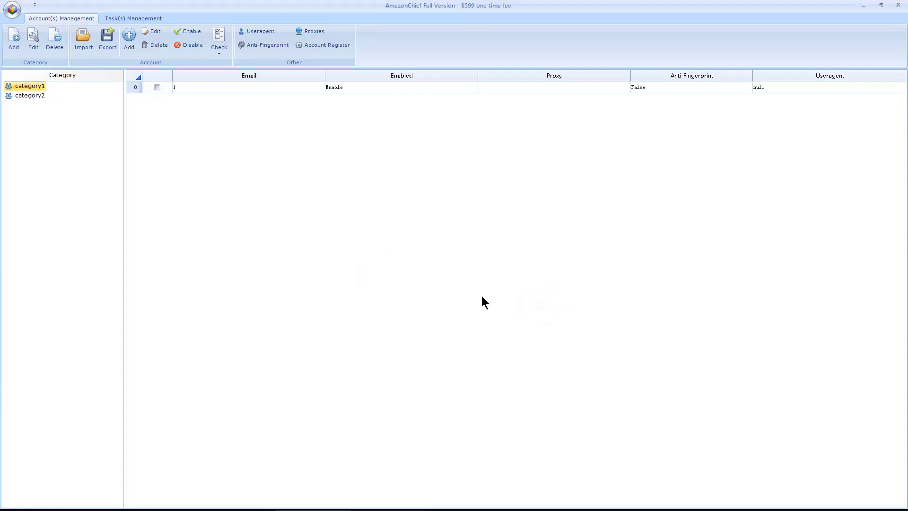
pyautogui.click(215, 84)
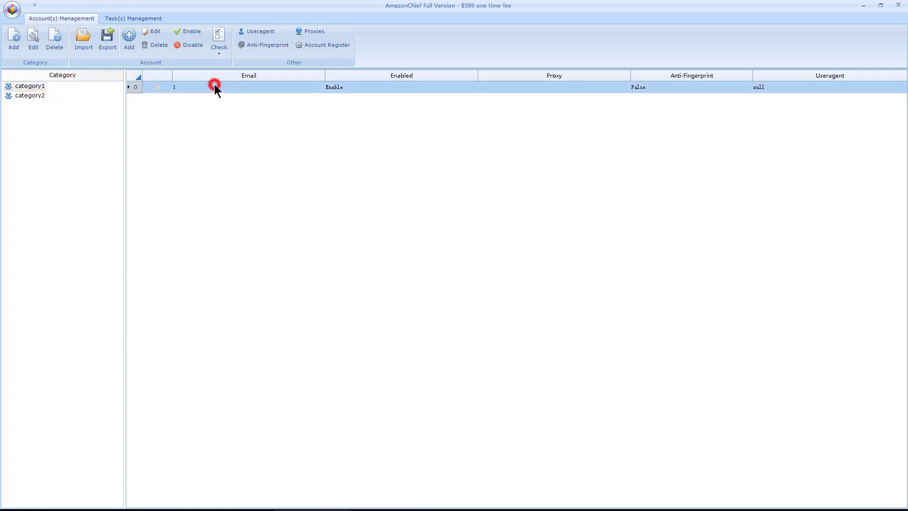
pyautogui.click(157, 87)
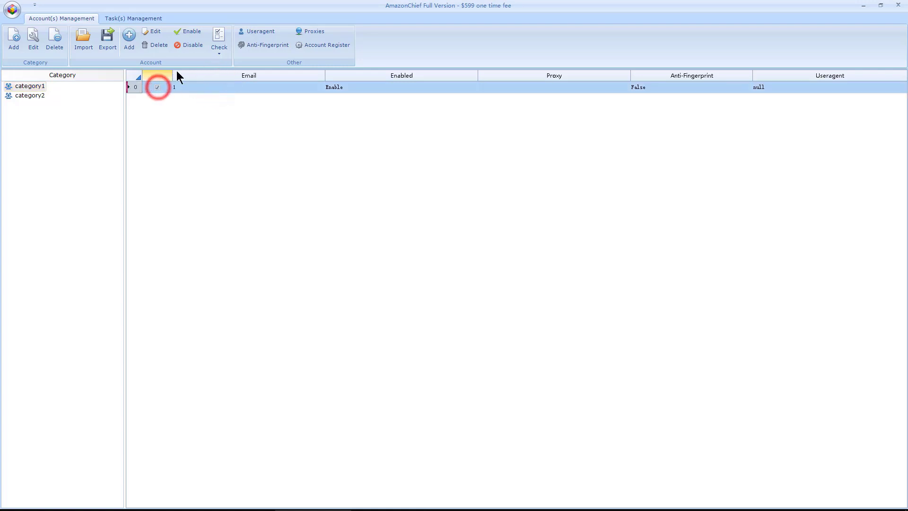
pyautogui.click(192, 45)
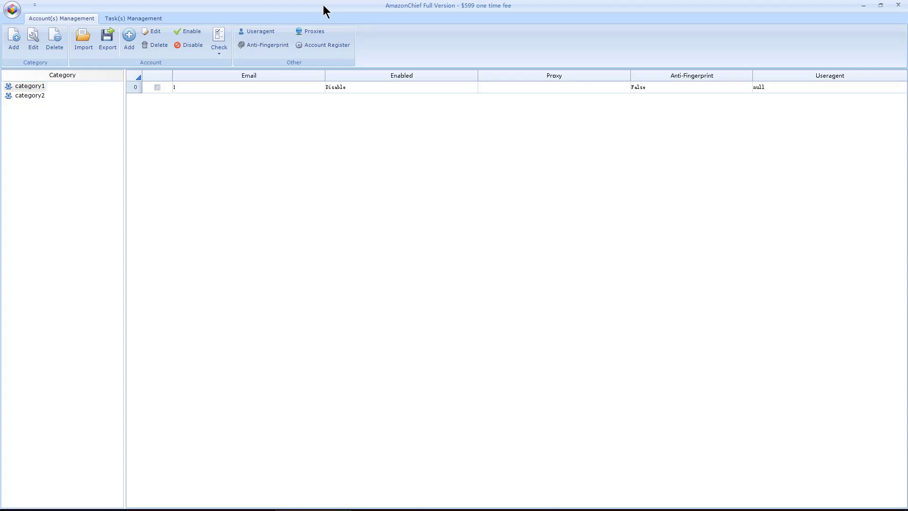
# Step: Tick category1 in the Anti-Fingerprint dialog, bind profiles to its accounts, and confirm
pyautogui.click(273, 45)
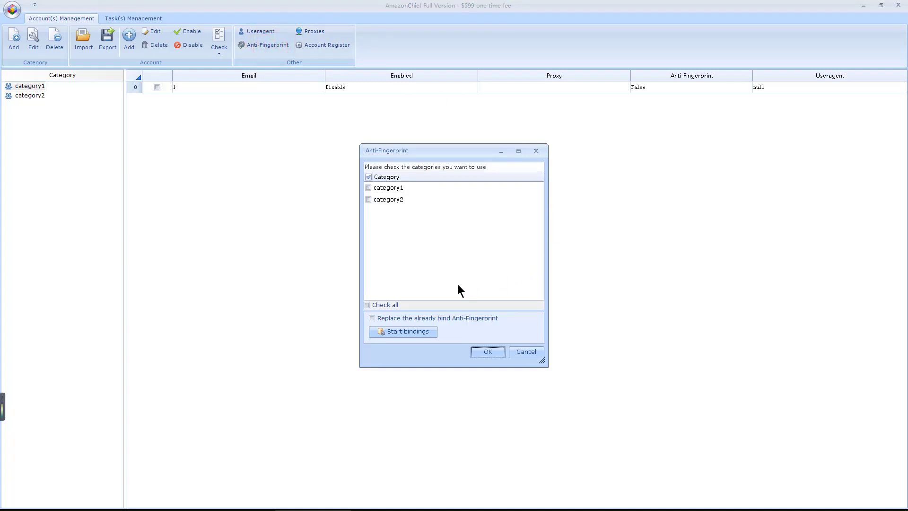
pyautogui.click(400, 189)
pyautogui.click(399, 191)
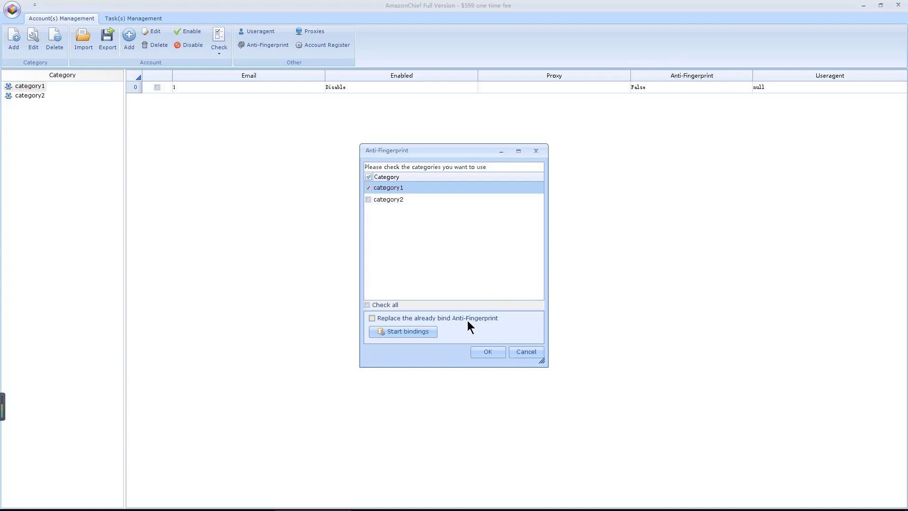
pyautogui.click(429, 334)
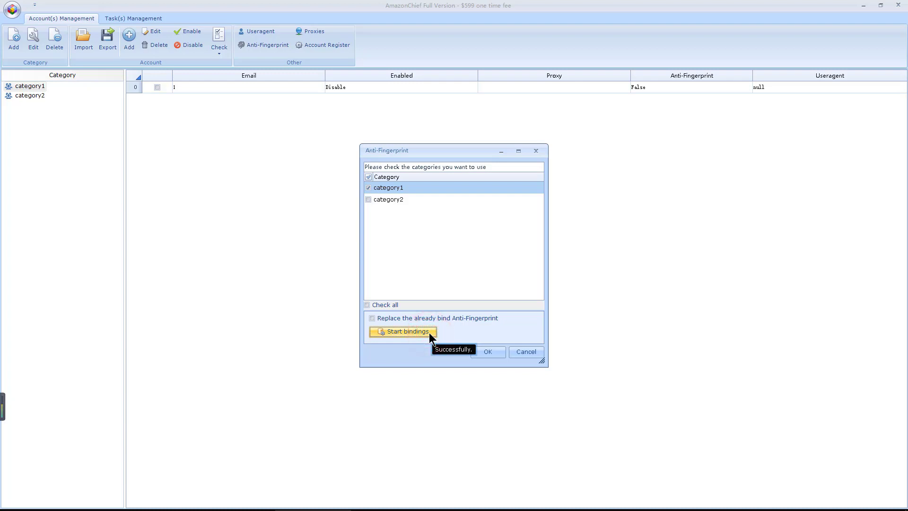
pyautogui.click(503, 353)
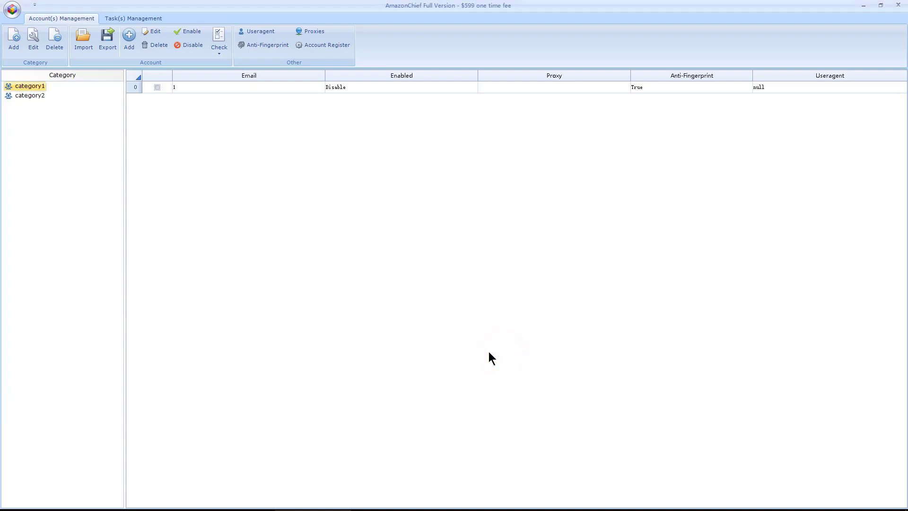
# Step: Bind AppleIPhone5c user agents to category1, replacing existing ones, and confirm
pyautogui.click(271, 27)
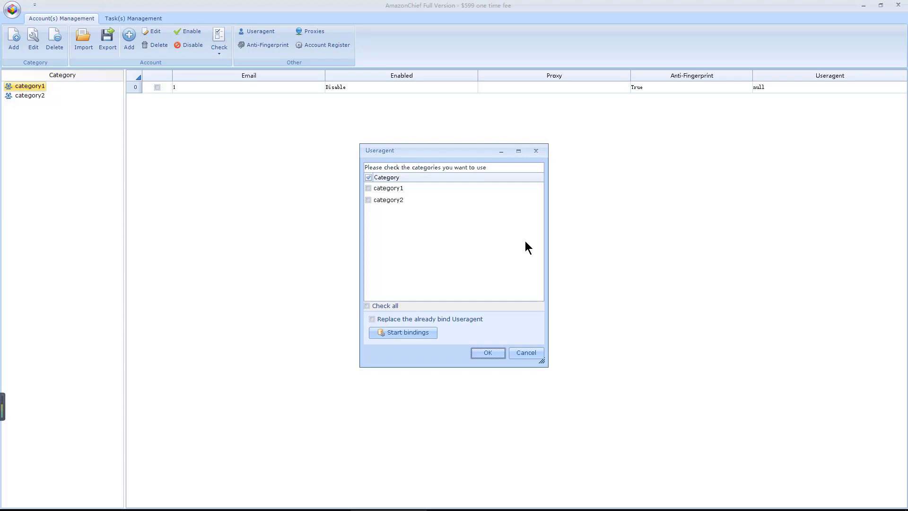
pyautogui.click(391, 187)
pyautogui.click(425, 319)
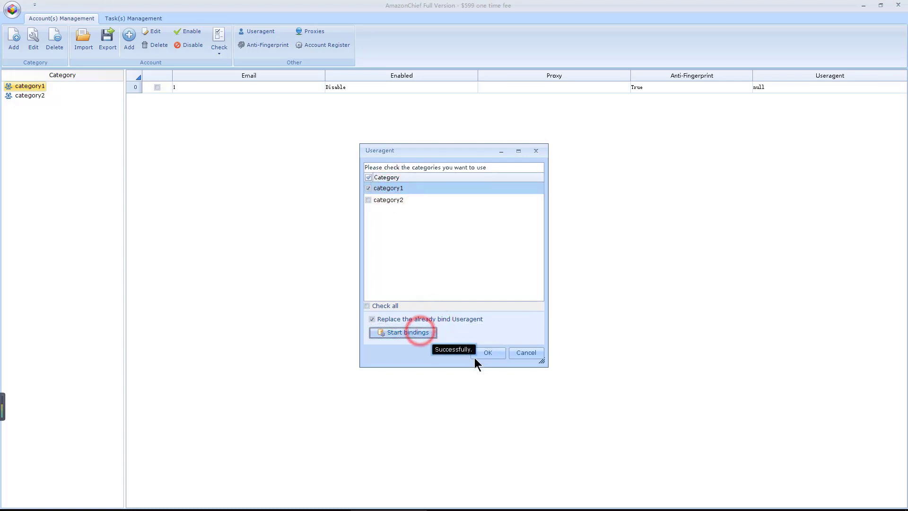
pyautogui.click(490, 355)
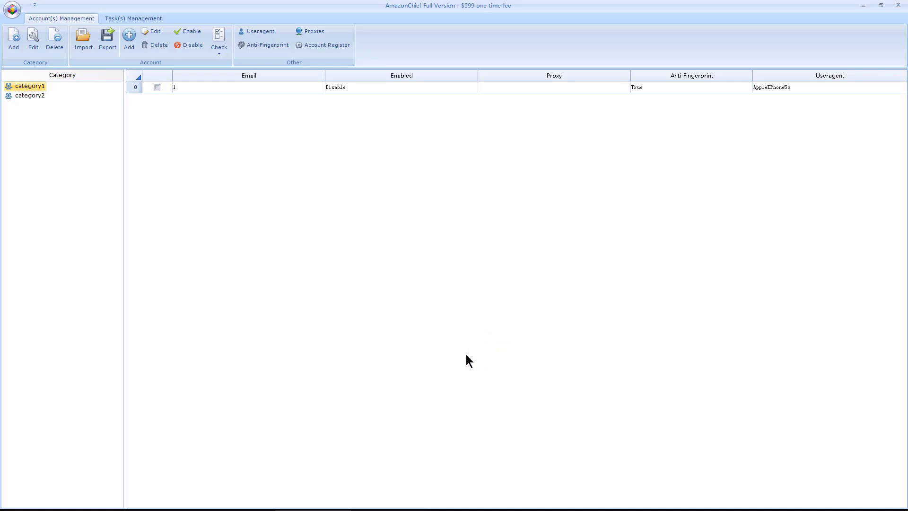
pyautogui.click(321, 30)
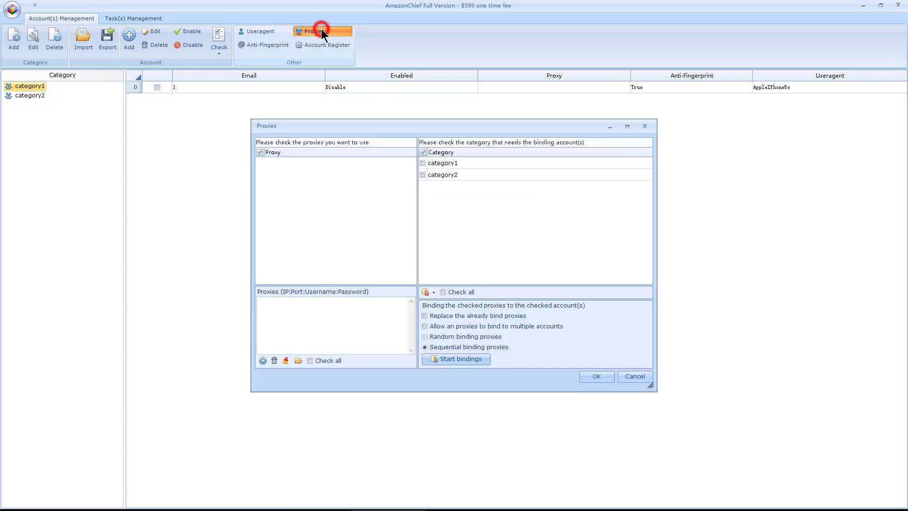
pyautogui.click(380, 310)
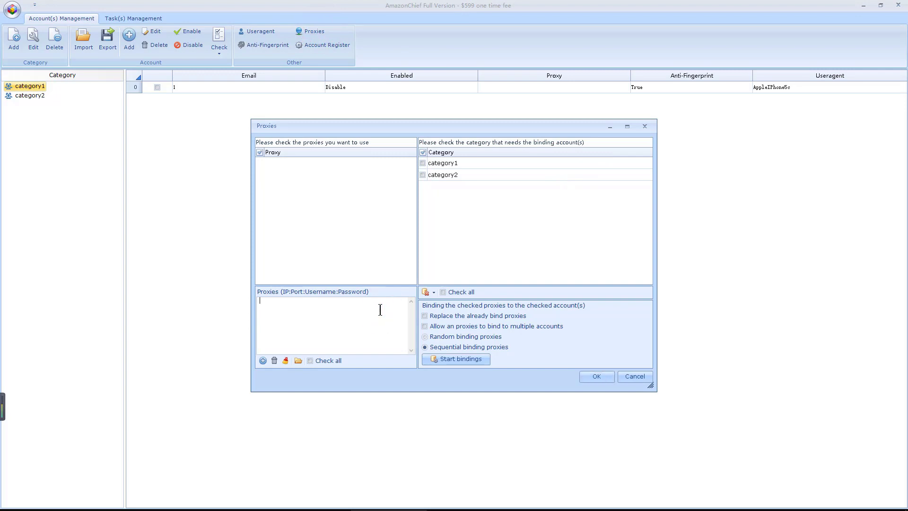
pyautogui.write('223.255')
pyautogui.write('.255.255:')
pyautogui.write('8000')
pyautogui.write('a:a')
pyautogui.click(262, 362)
# Step: Close and reopen Proxies, then tick proxy 223.255.255.255:8000:a:a and category1
pyautogui.click(593, 376)
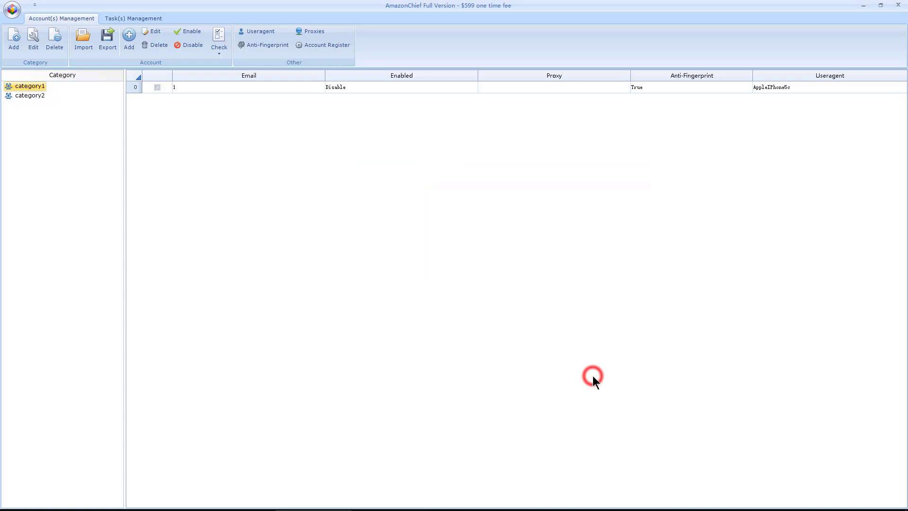
pyautogui.click(306, 31)
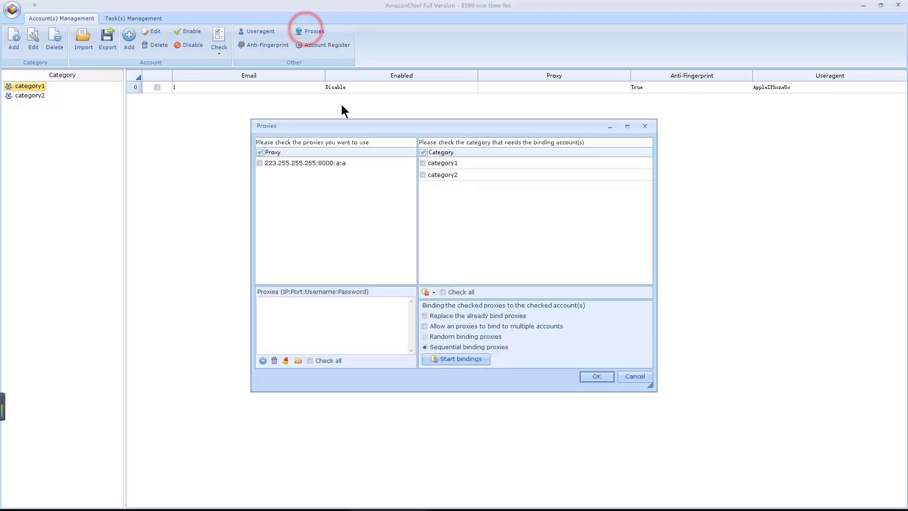
pyautogui.click(291, 164)
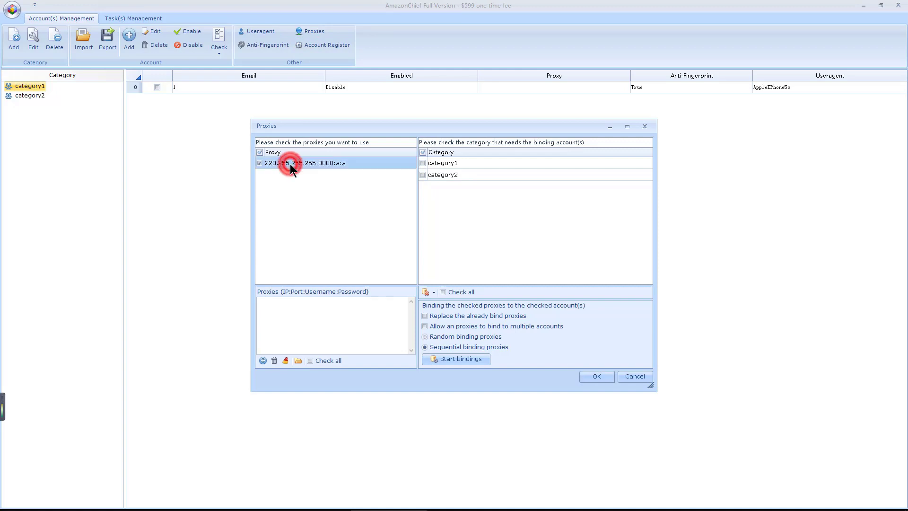
pyautogui.click(445, 164)
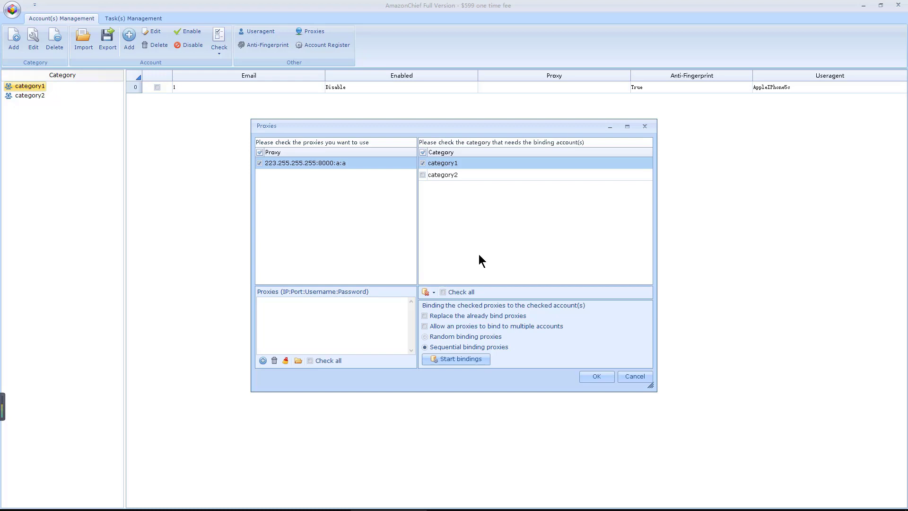
# Step: Bind the proxy to category1's account with Sequential binding, then close the window
pyautogui.click(465, 340)
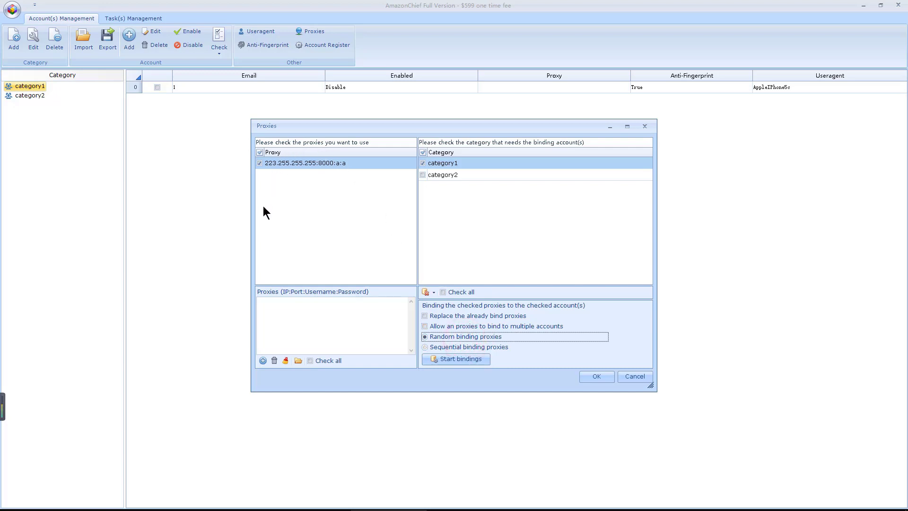
pyautogui.click(426, 347)
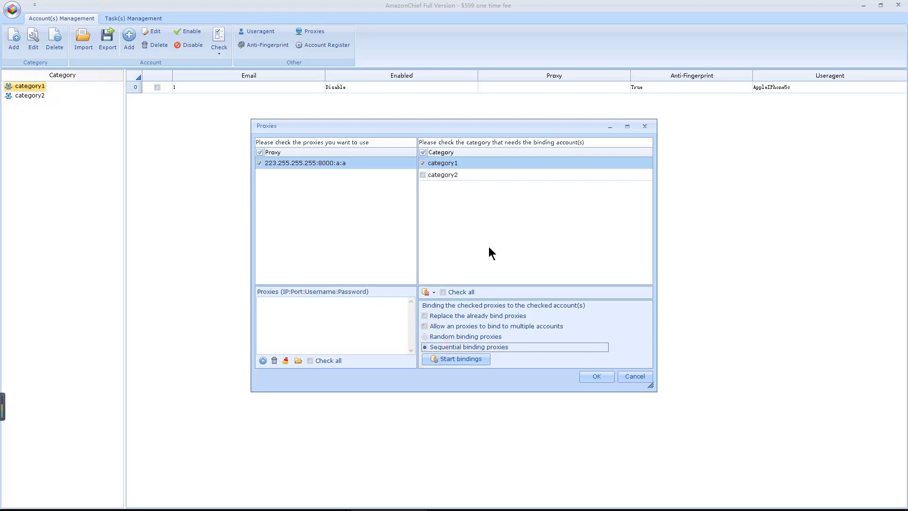
pyautogui.click(469, 357)
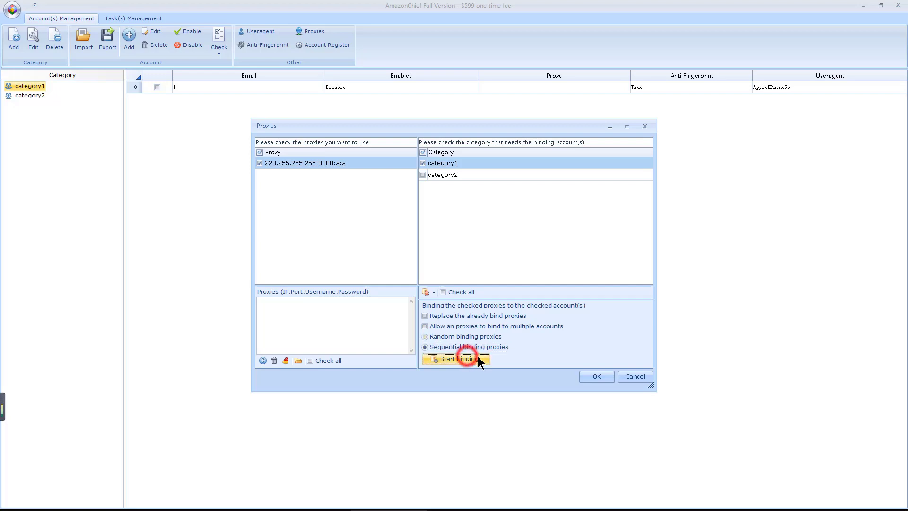
pyautogui.click(597, 376)
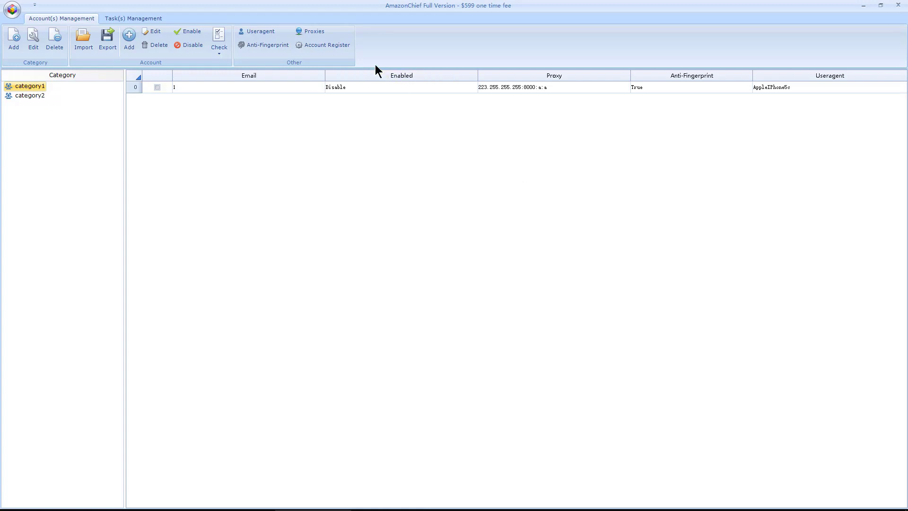
# Step: Open Account Register from the ribbon's Other group
pyautogui.click(342, 45)
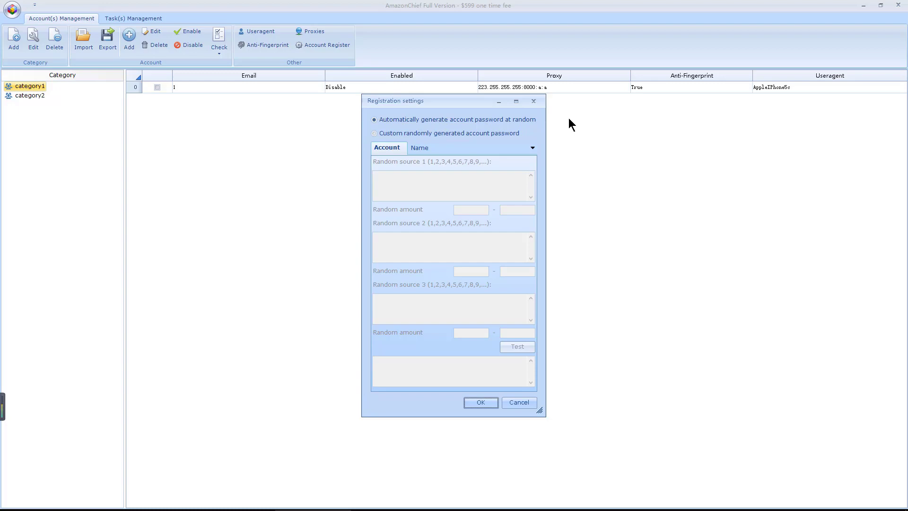
# Step: Choose custom random account generation and set Random source 1 to 1,2,3,4,5,6,7
pyautogui.click(533, 134)
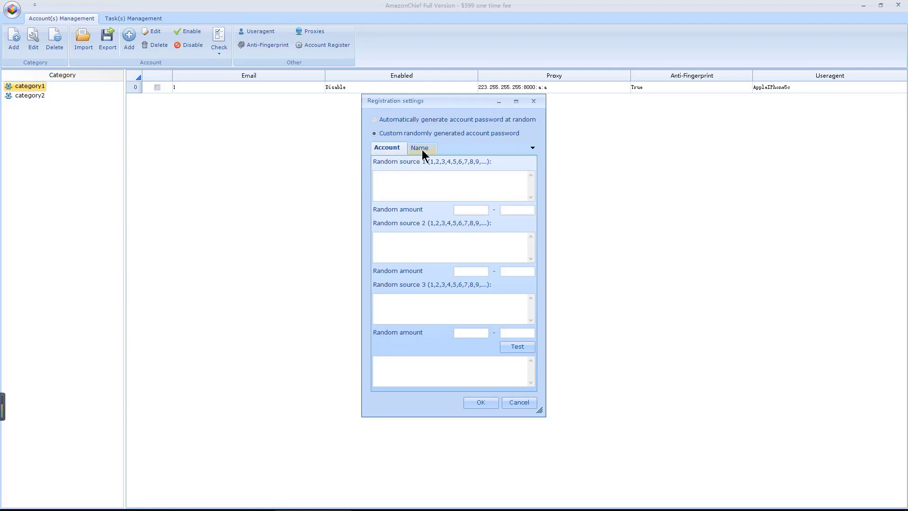
pyautogui.click(414, 187)
pyautogui.write('1,2,3,')
pyautogui.write('4,5,6,7')
pyautogui.click(472, 212)
pyautogui.write('3')
pyautogui.write('4')
pyautogui.click(476, 250)
pyautogui.write('@g')
pyautogui.write('mail.com')
pyautogui.click(475, 273)
pyautogui.write('1')
pyautogui.click(513, 272)
pyautogui.write('1')
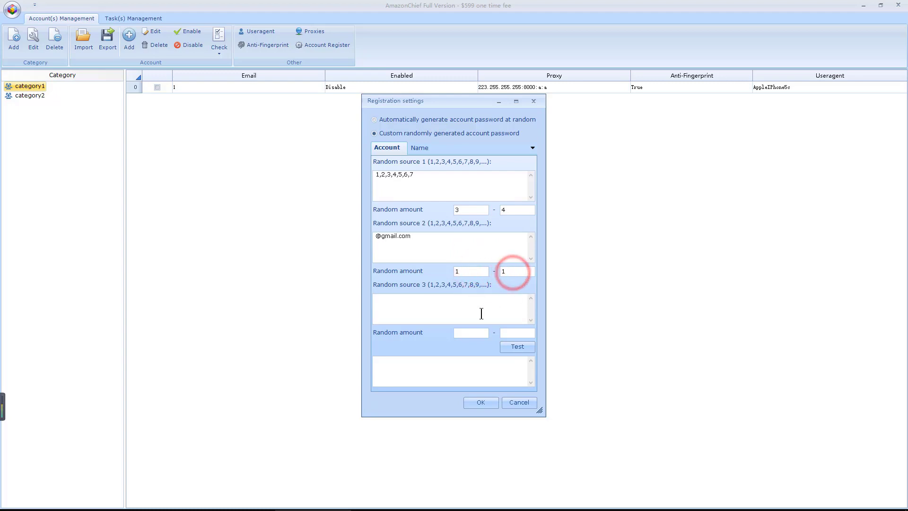
pyautogui.click(514, 346)
pyautogui.click(515, 346)
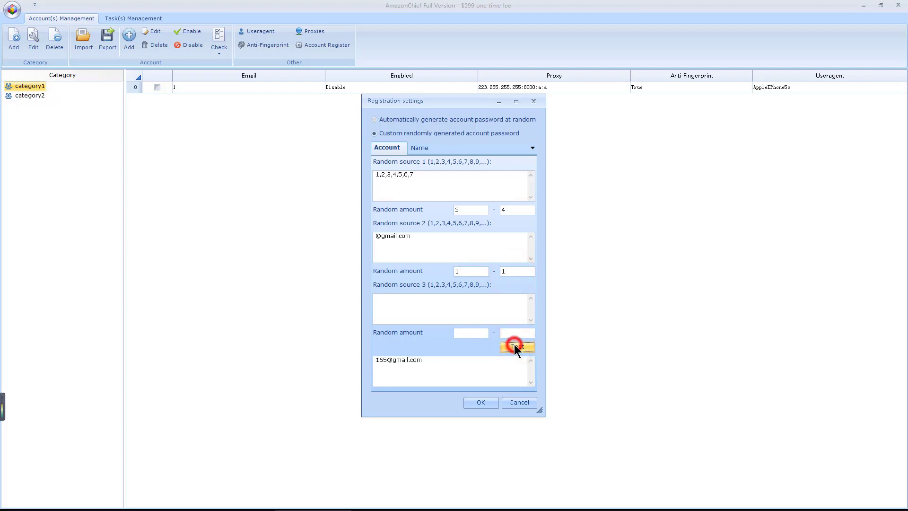
pyautogui.click(514, 347)
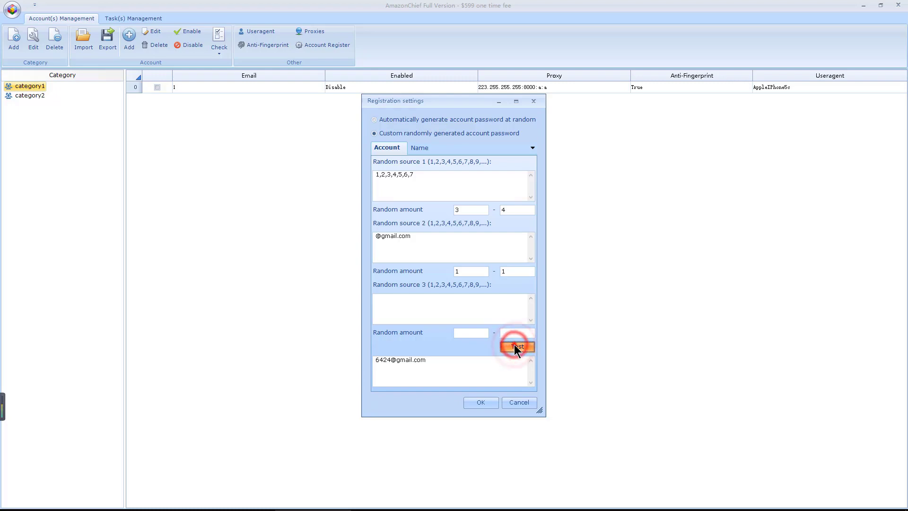
pyautogui.click(515, 347)
pyautogui.click(515, 347)
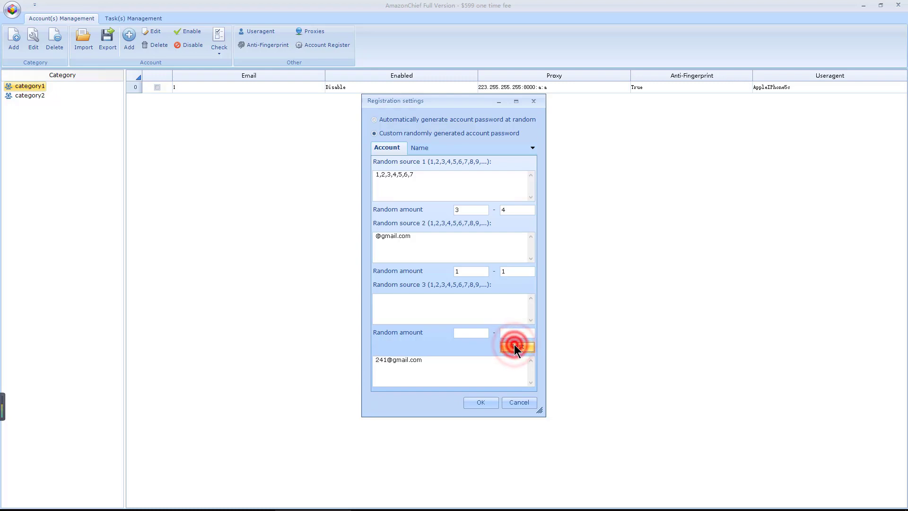
pyautogui.click(514, 347)
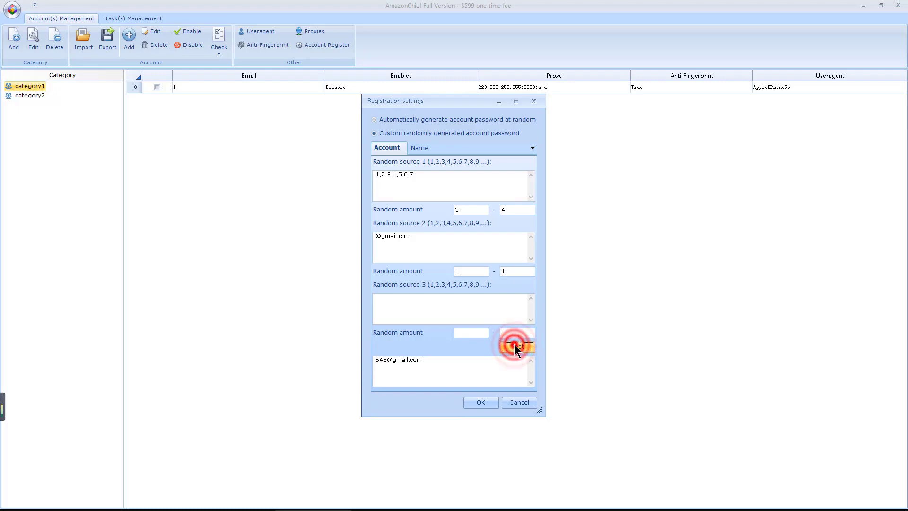
# Step: Check the Name settings, then switch the account password to automatic random generation and confirm
pyautogui.click(419, 146)
pyautogui.click(389, 147)
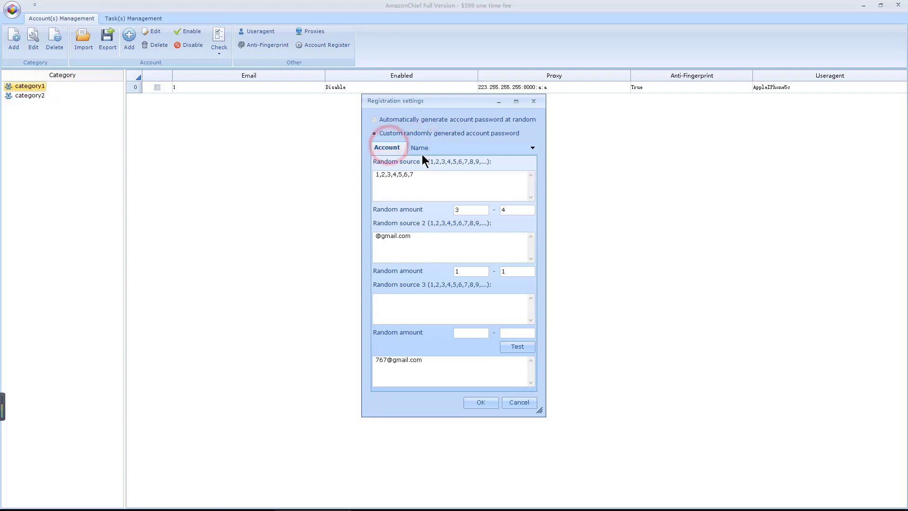
pyautogui.click(426, 125)
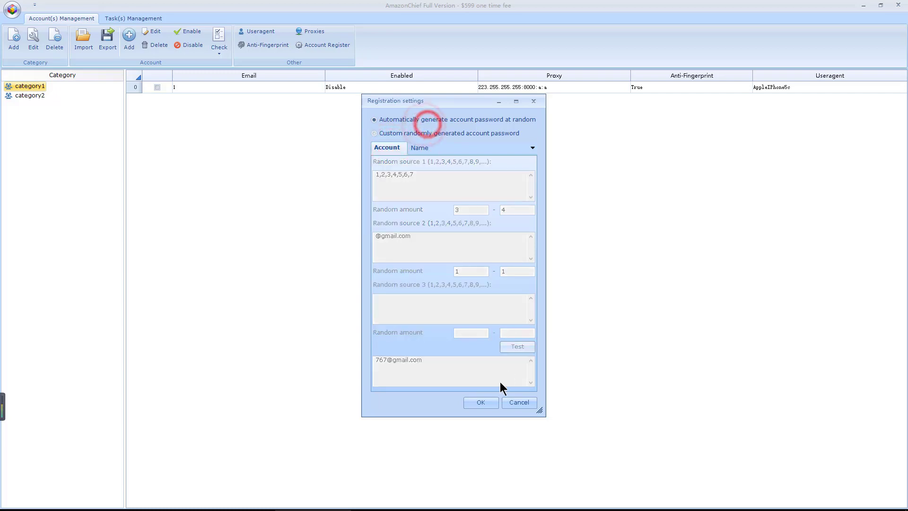
pyautogui.click(492, 402)
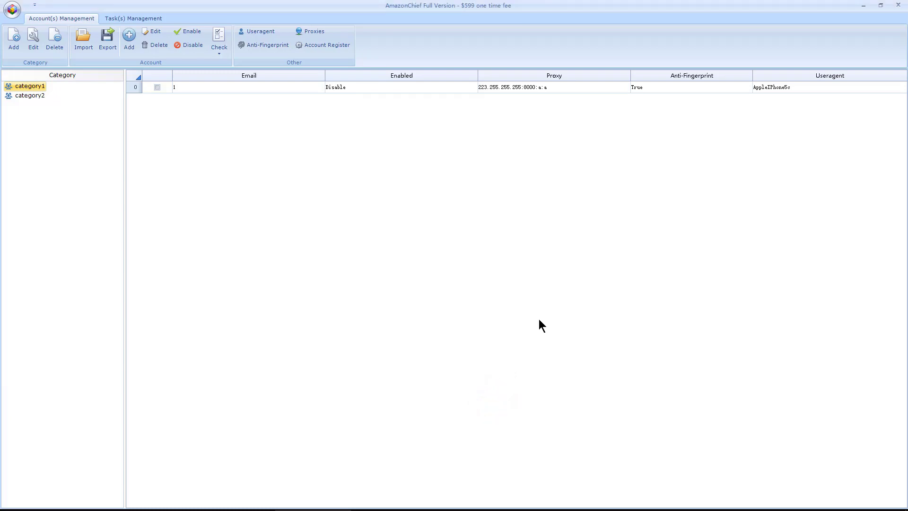